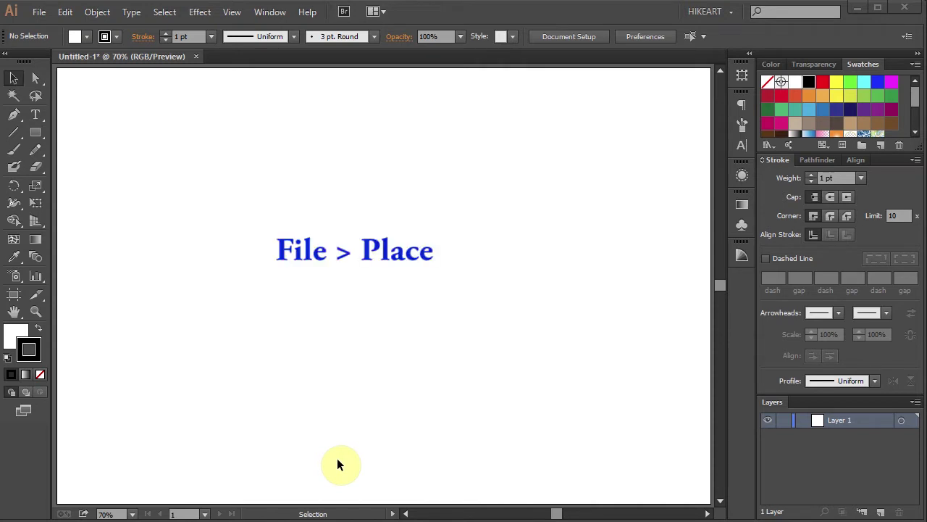
Place pen tool_curves.pdf so the wavy curve template fills the whole artboard.
{"action": "left_click", "coordinate": [39, 12]}
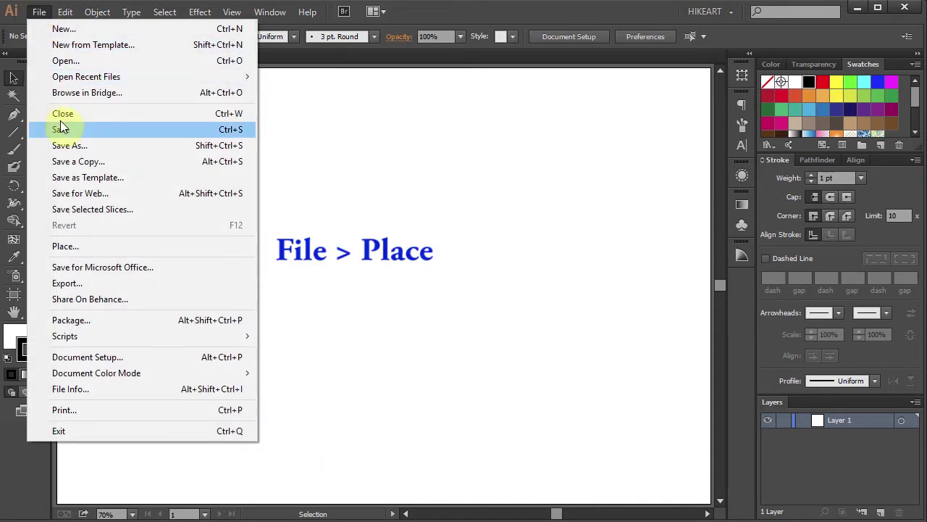
{"action": "left_click", "coordinate": [96, 246]}
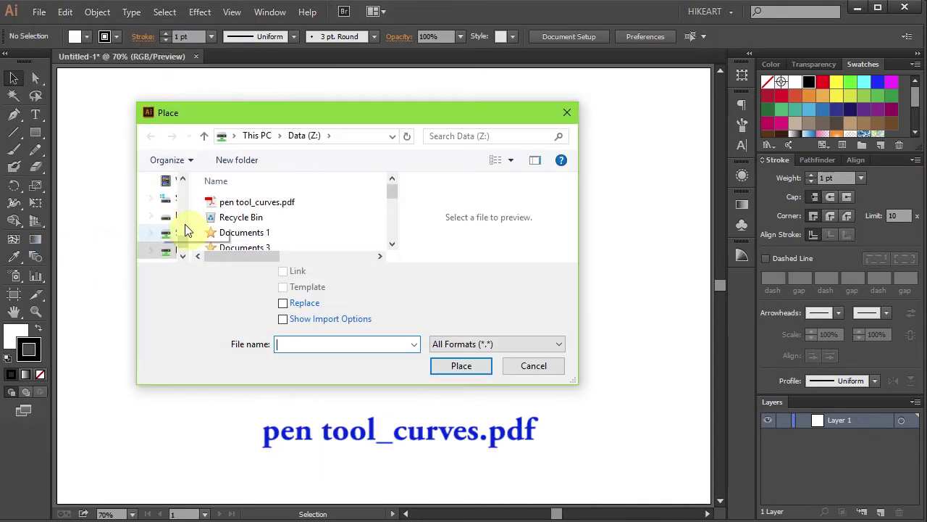
{"action": "left_click", "coordinate": [255, 209]}
{"action": "left_click", "coordinate": [458, 366]}
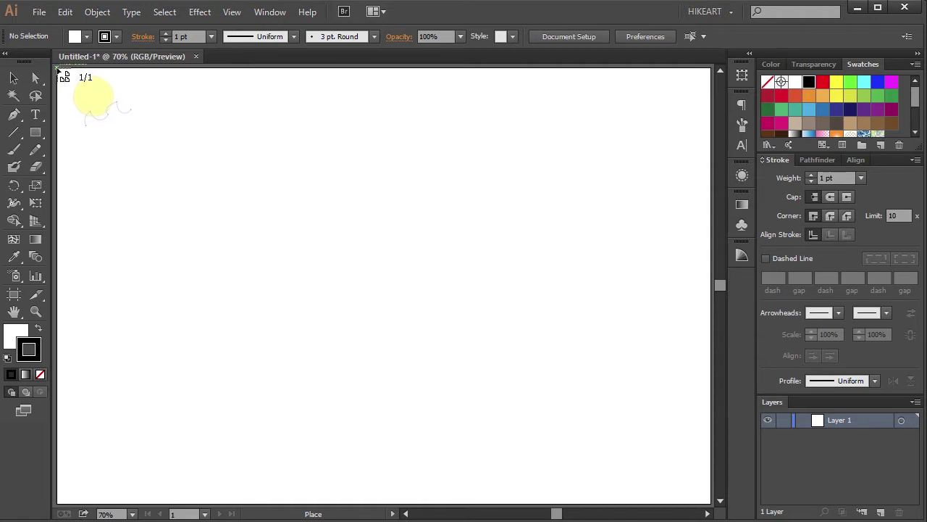
{"action": "left_click", "coordinate": [56, 67]}
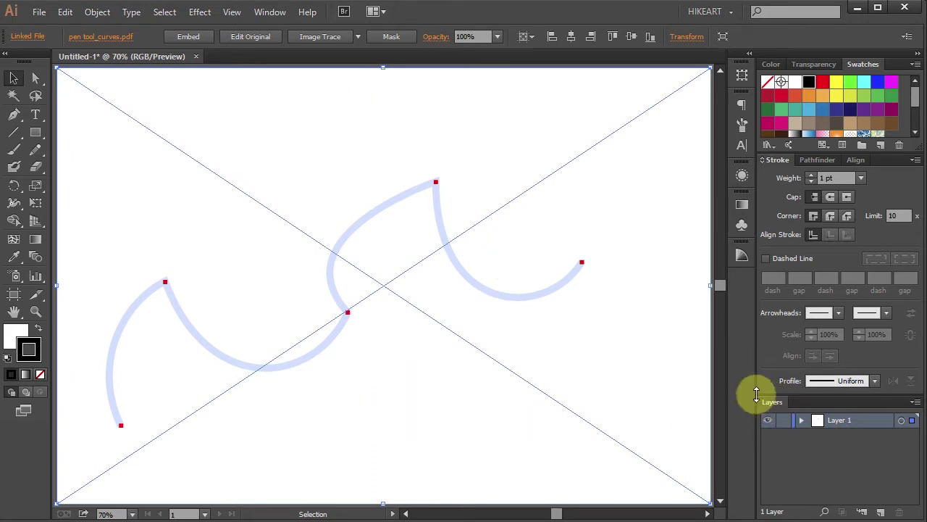
Lock Layer 1 and create and target a new Layer 2 above it.
{"action": "left_click", "coordinate": [783, 423]}
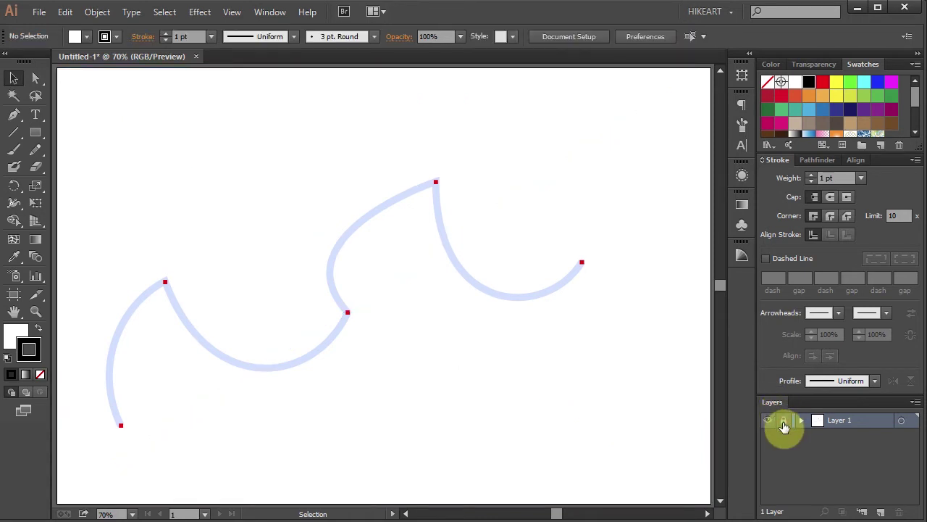
{"action": "left_click", "coordinate": [880, 511]}
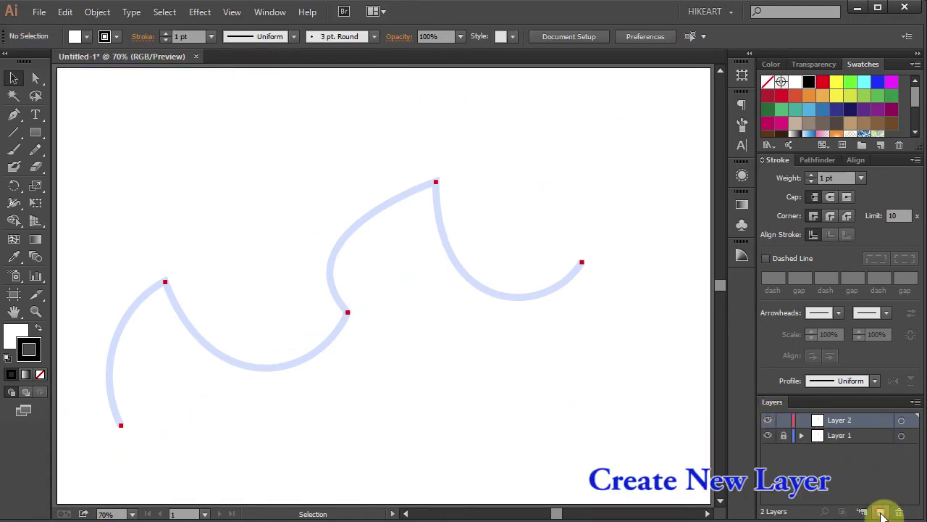
{"action": "left_click", "coordinate": [901, 421]}
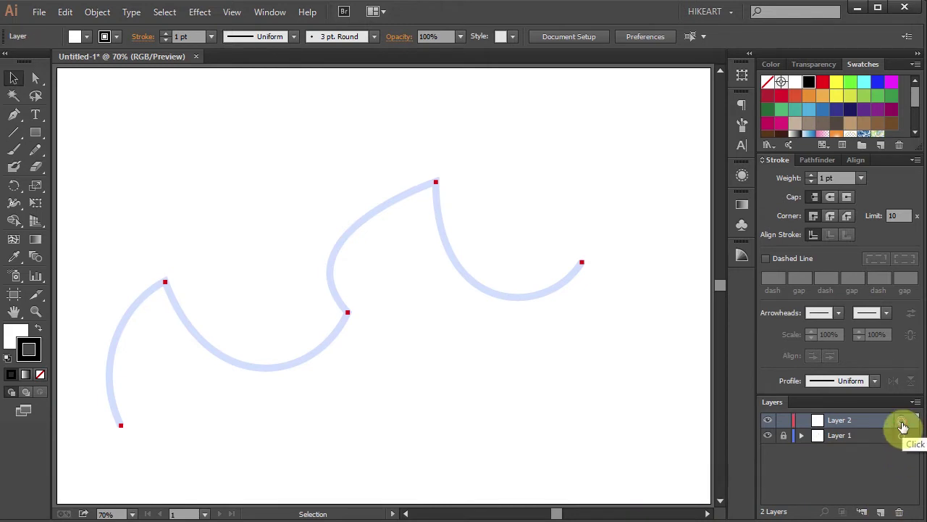
Set the fill to None and the stroke to a bright green swatch at 14 pt.
{"action": "left_click", "coordinate": [22, 334]}
{"action": "left_click", "coordinate": [41, 375]}
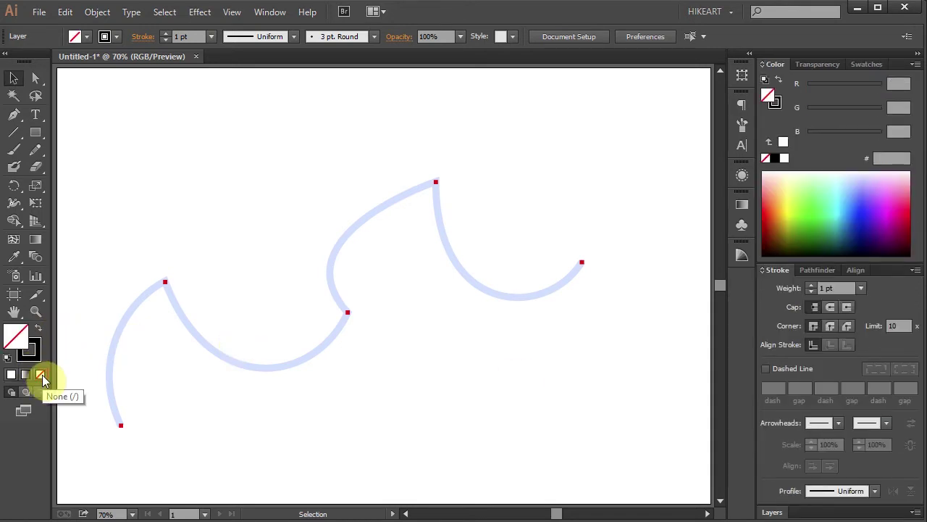
{"action": "left_click", "coordinate": [34, 355]}
{"action": "left_click", "coordinate": [864, 65]}
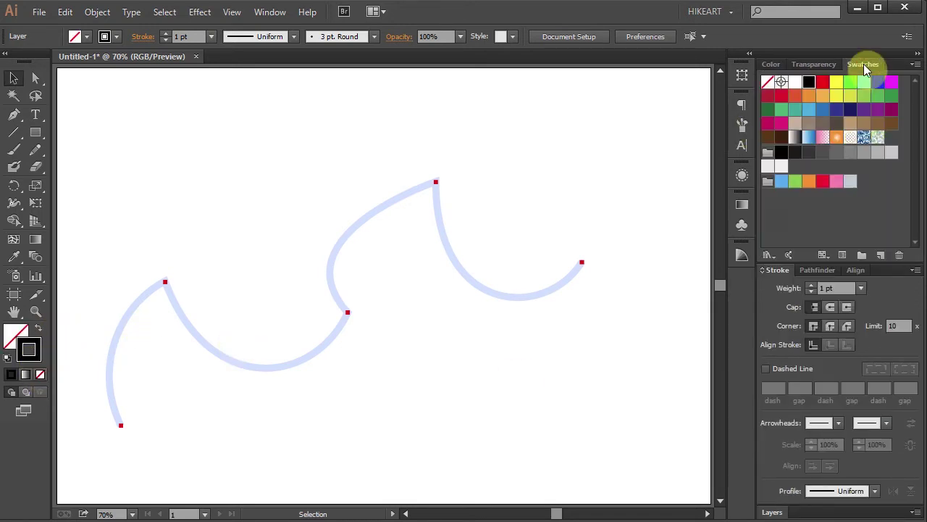
{"action": "left_click", "coordinate": [849, 82]}
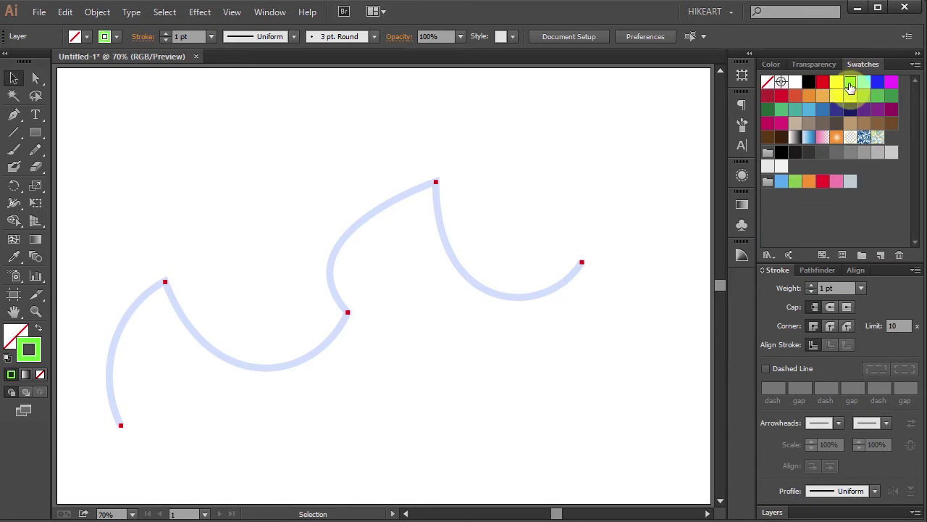
{"action": "double_click", "coordinate": [824, 287]}
{"action": "type", "text": "14"}
{"action": "left_click", "coordinate": [688, 405]}
Switch to the plain Pen Tool and toggle Caps Lock on and off to preview the precise cursor.
{"action": "key", "text": "p"}
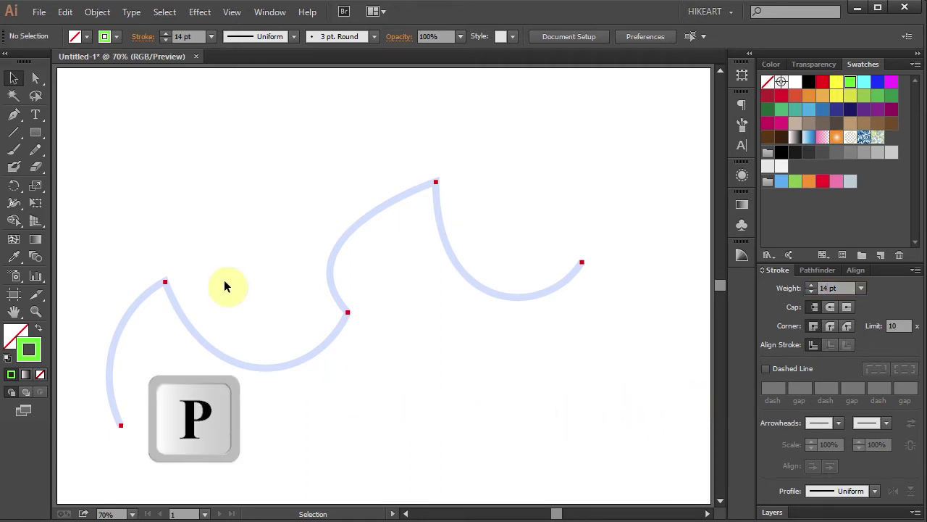
{"action": "left_click", "coordinate": [14, 120]}
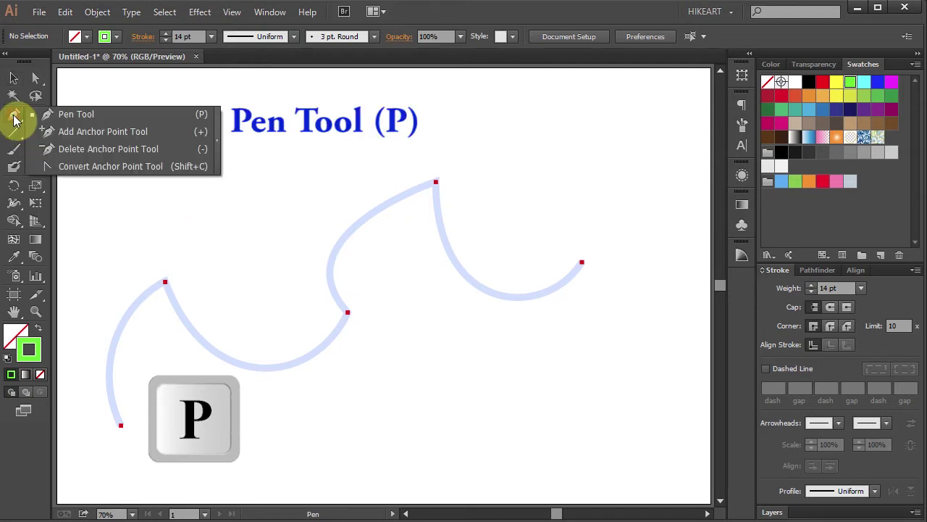
{"action": "left_click", "coordinate": [124, 116]}
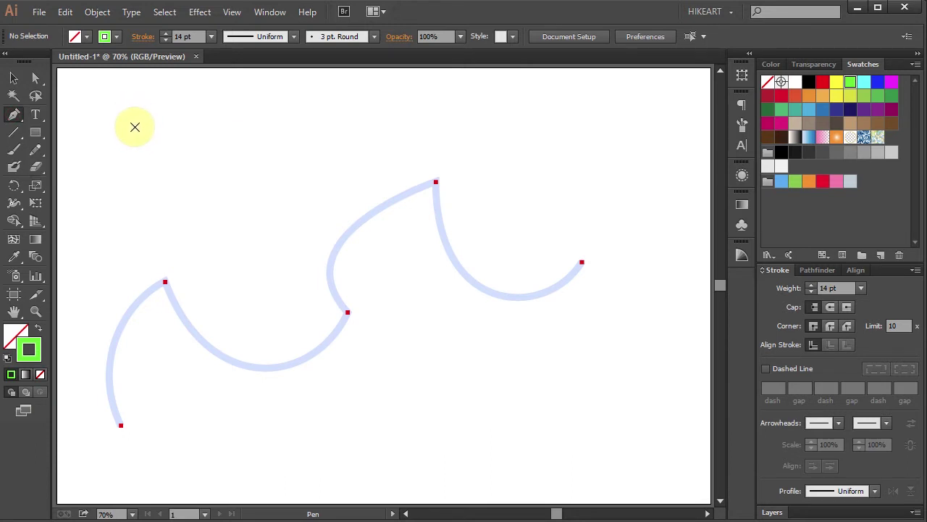
{"action": "key", "text": "Caps_Lock"}
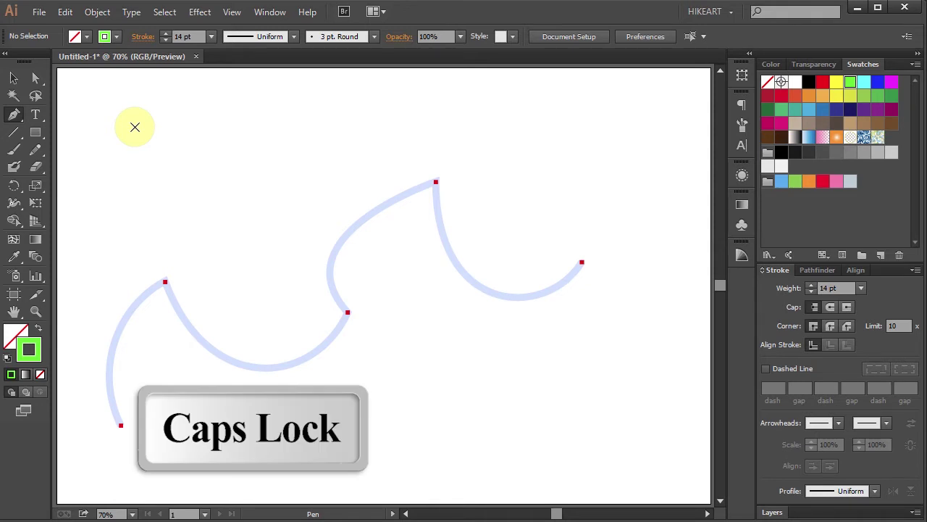
{"action": "key", "text": "Caps_Lock"}
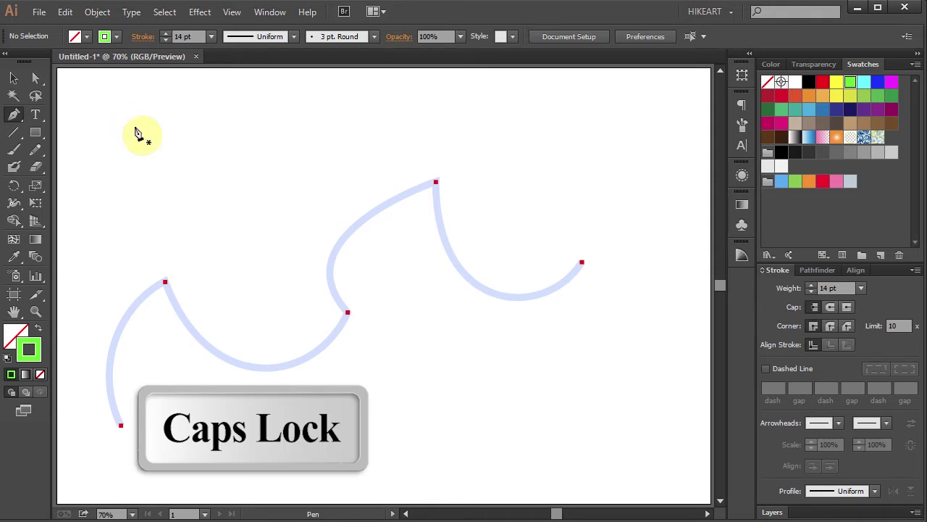
Start the green path at the lower-left endpoint, drag a curved second anchor, then click the middle point.
{"action": "left_click", "coordinate": [122, 427]}
{"action": "left_click_drag", "start_coordinate": [122, 427], "coordinate": [154, 427]}
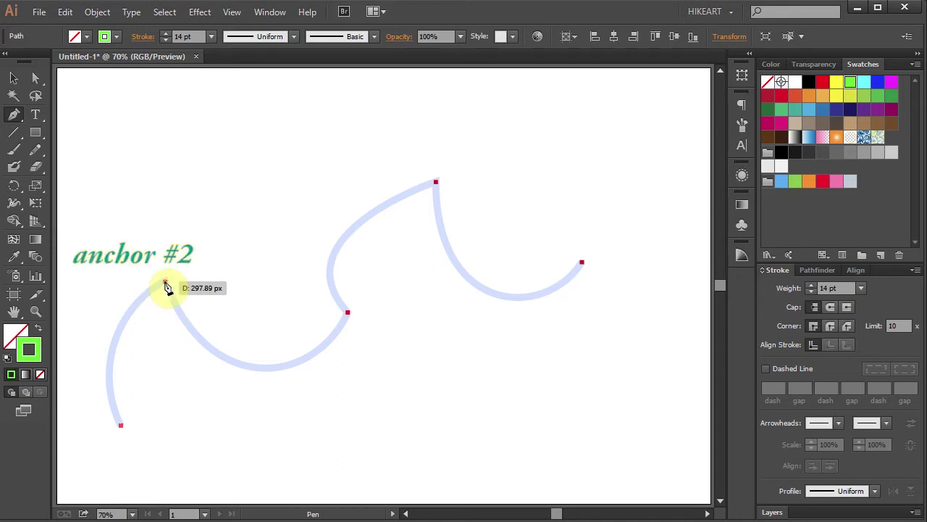
{"action": "mouse_move", "coordinate": [166, 282]}
{"action": "left_mouse_down"}
{"action": "mouse_move", "coordinate": [249, 238]}
{"action": "mouse_move", "coordinate": [253, 225]}
{"action": "left_mouse_up"}
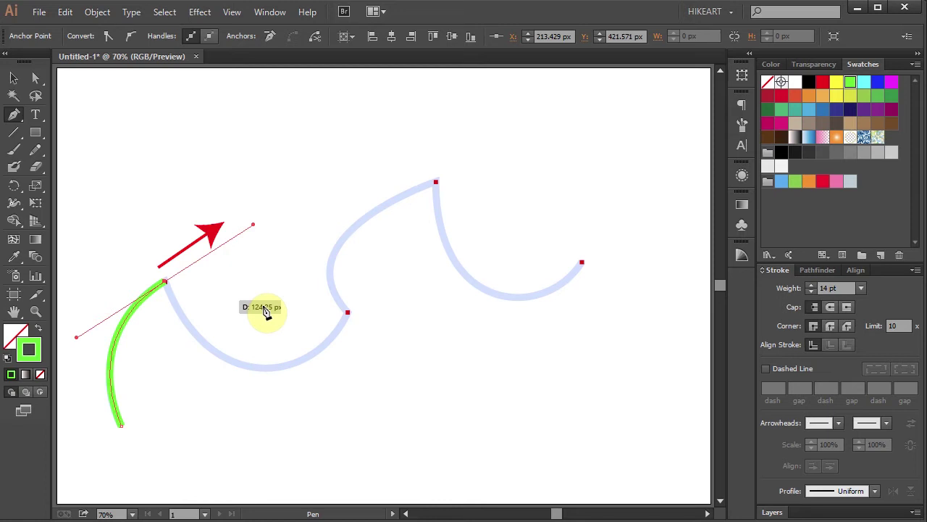
{"action": "left_click", "coordinate": [347, 313]}
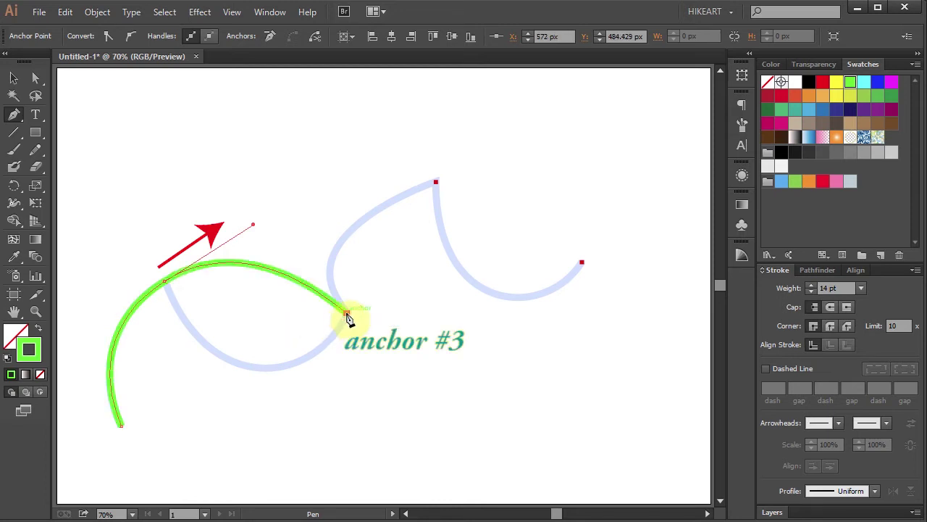
Try trial third anchors at the middle, top left and bottom left, undoing each misplaced segment.
{"action": "left_click_drag", "start_coordinate": [347, 313], "coordinate": [270, 261]}
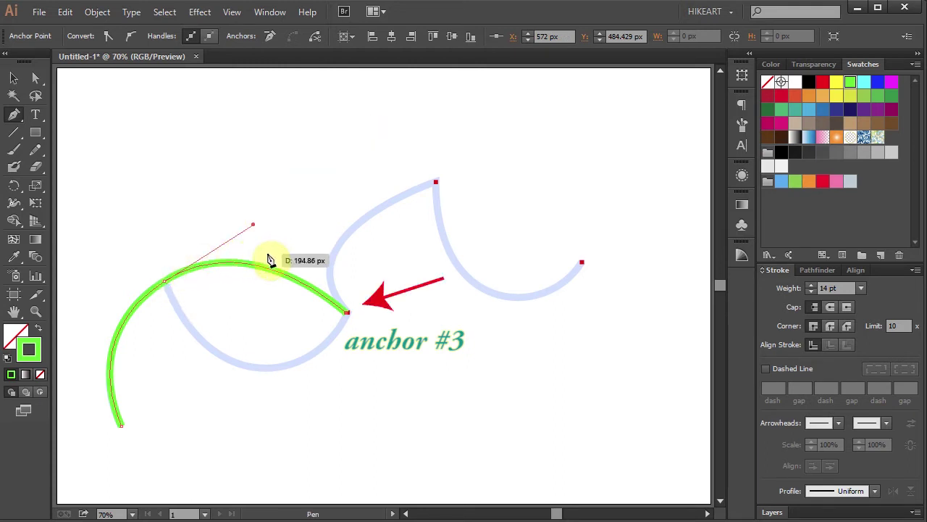
{"action": "left_click_drag", "start_coordinate": [270, 261], "coordinate": [269, 257]}
{"action": "key", "text": "ctrl+z"}
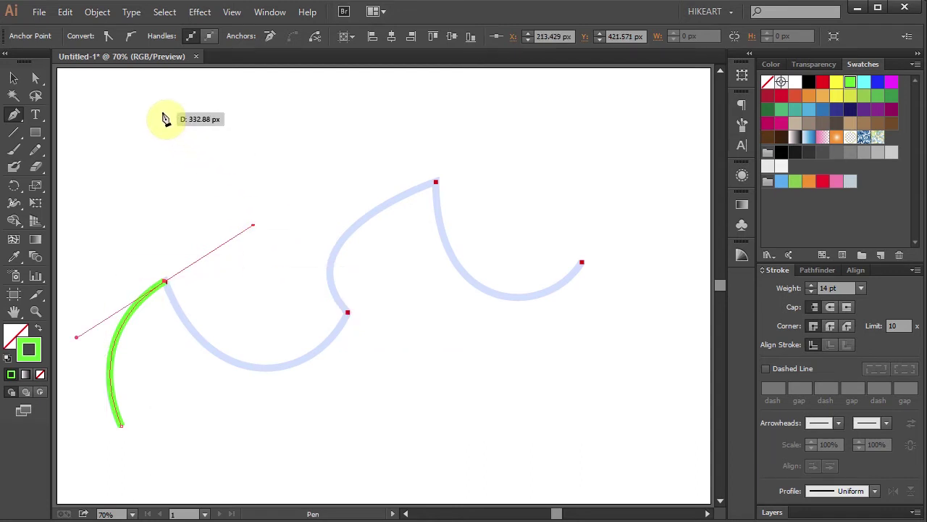
{"action": "left_click", "coordinate": [112, 149]}
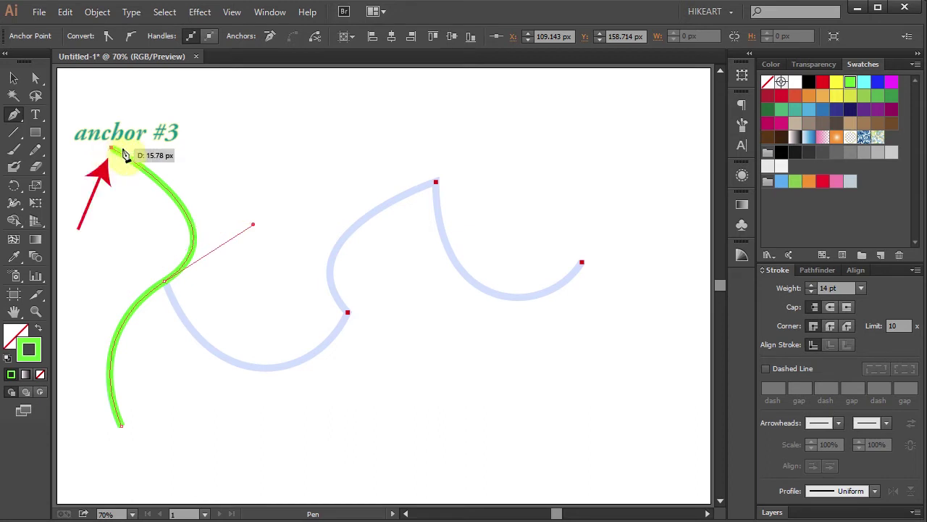
{"action": "key", "text": "ctrl+z"}
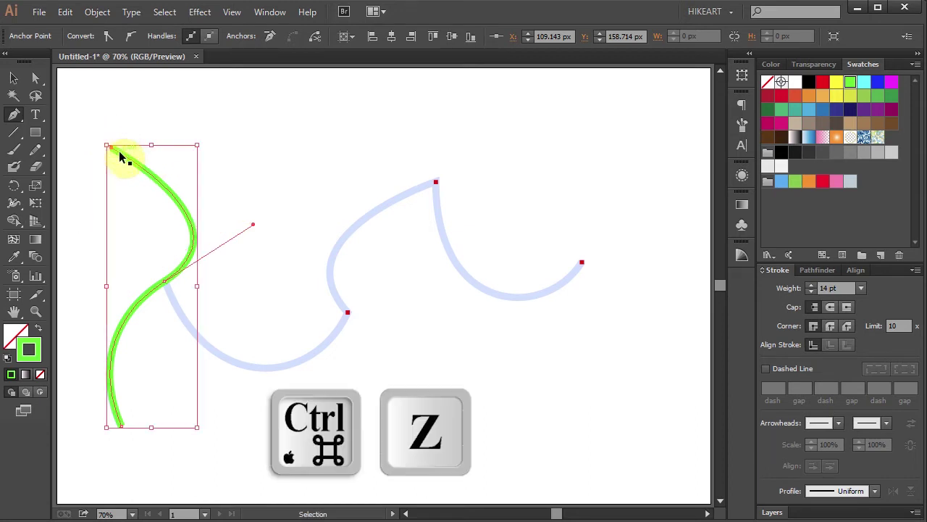
{"action": "key", "text": "ctrl+z"}
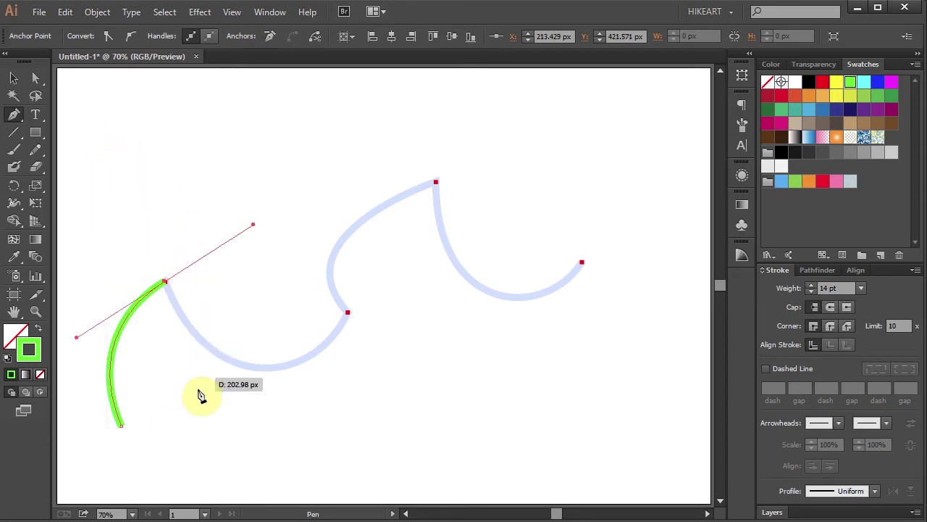
{"action": "left_click", "coordinate": [118, 484]}
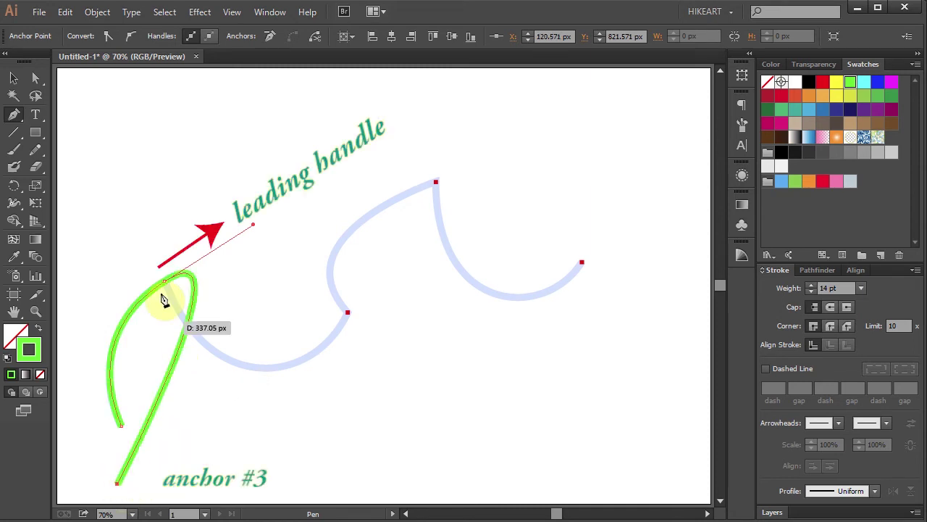
{"action": "key", "text": "ctrl+z"}
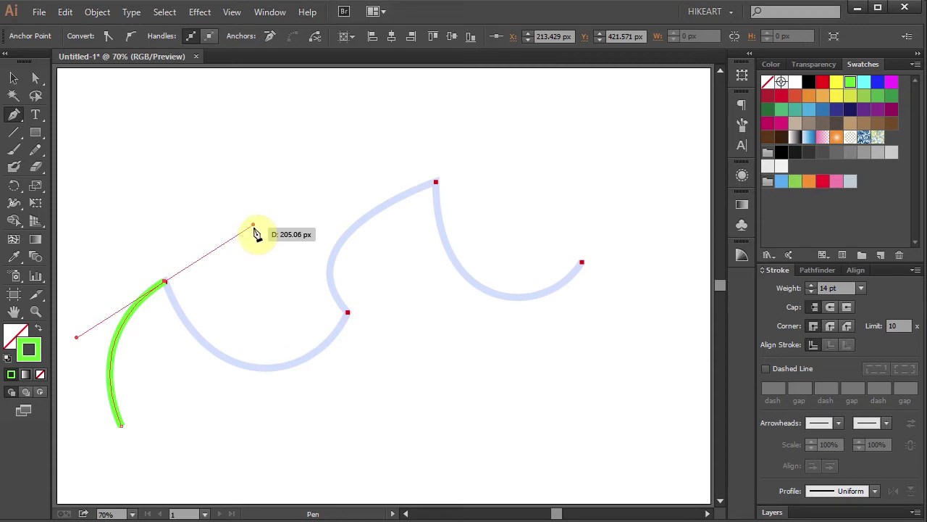
Alt-drag the second anchor's leading handle so it points down below the anchor.
{"action": "key", "text": "alt"}
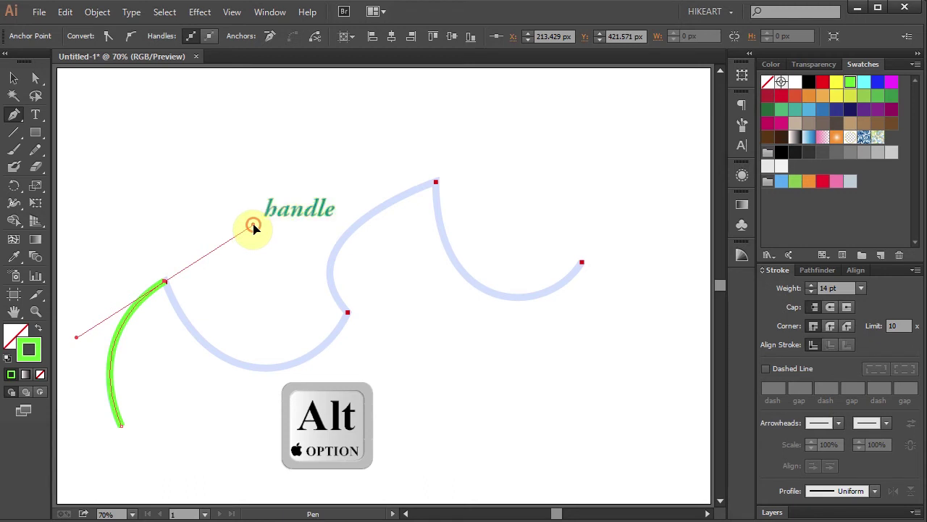
{"action": "left_click_drag", "start_coordinate": [253, 227], "coordinate": [186, 398]}
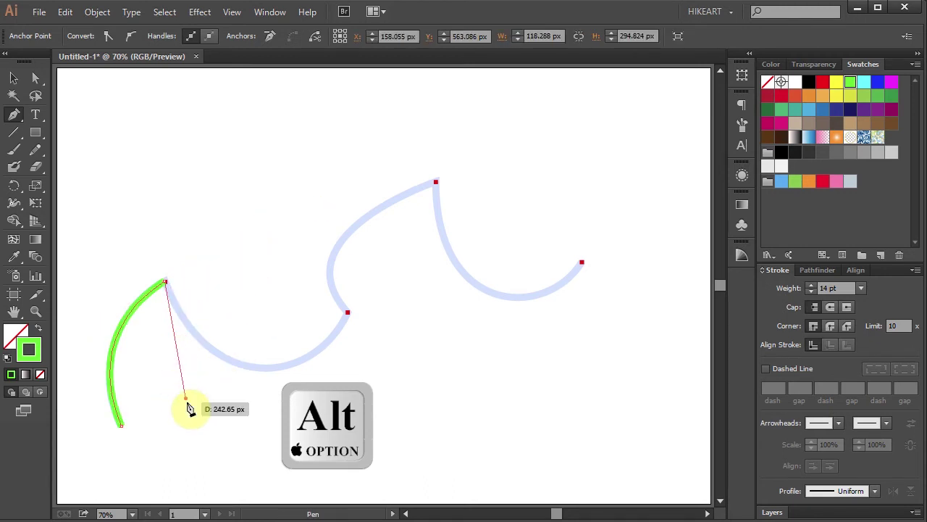
Drag out anchor #3 on the guide point, then Alt-adjust the second anchor's handle to fit the trough.
{"action": "left_click", "coordinate": [347, 314]}
{"action": "mouse_move", "coordinate": [347, 314]}
{"action": "left_mouse_down"}
{"action": "mouse_move", "coordinate": [362, 316]}
{"action": "mouse_move", "coordinate": [377, 244]}
{"action": "left_mouse_up"}
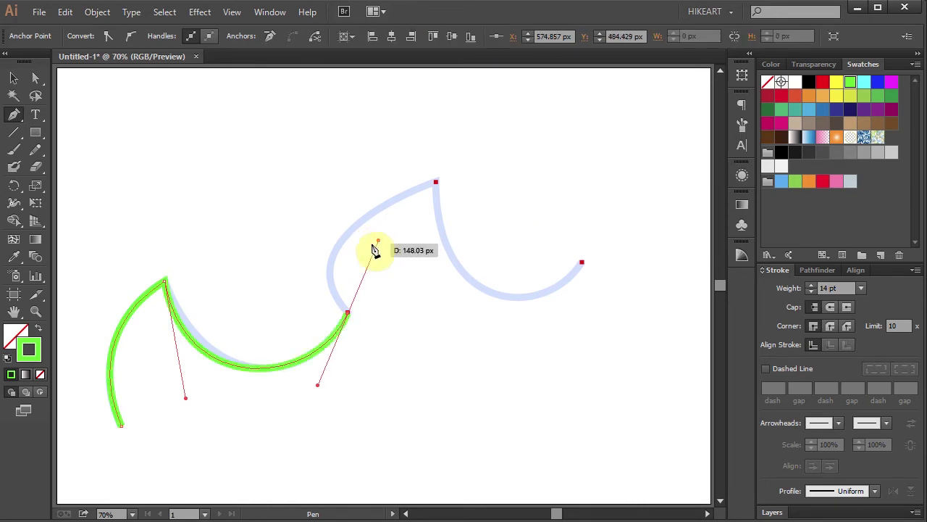
{"action": "key", "text": "alt"}
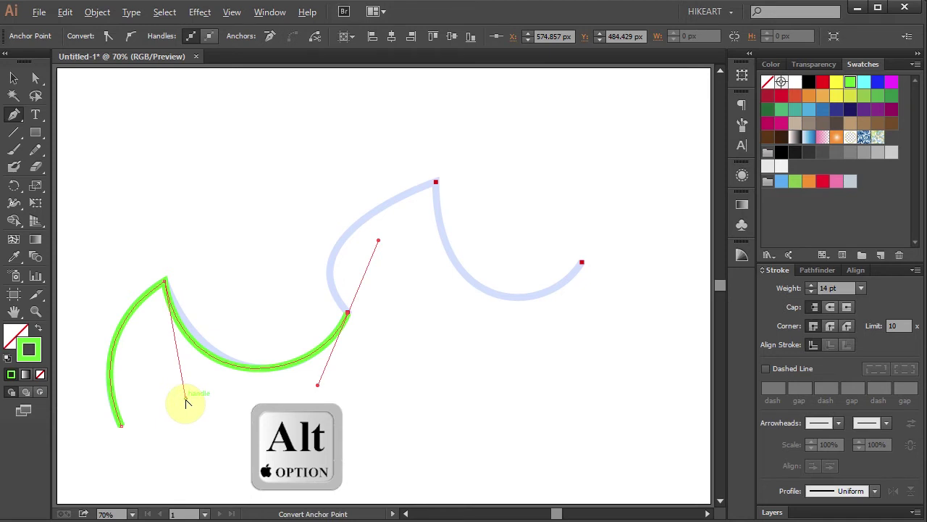
{"action": "left_click", "coordinate": [186, 400]}
{"action": "left_click_drag", "start_coordinate": [186, 403], "coordinate": [204, 403]}
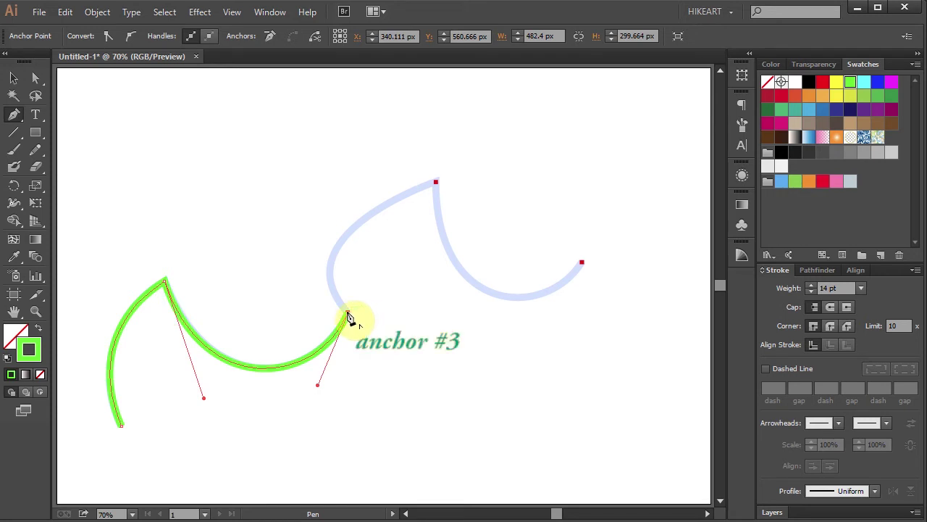
Marquee-select anchor #3 with the Direct Selection tool to reveal both its direction handles.
{"action": "left_click_drag", "start_coordinate": [348, 314], "coordinate": [356, 299]}
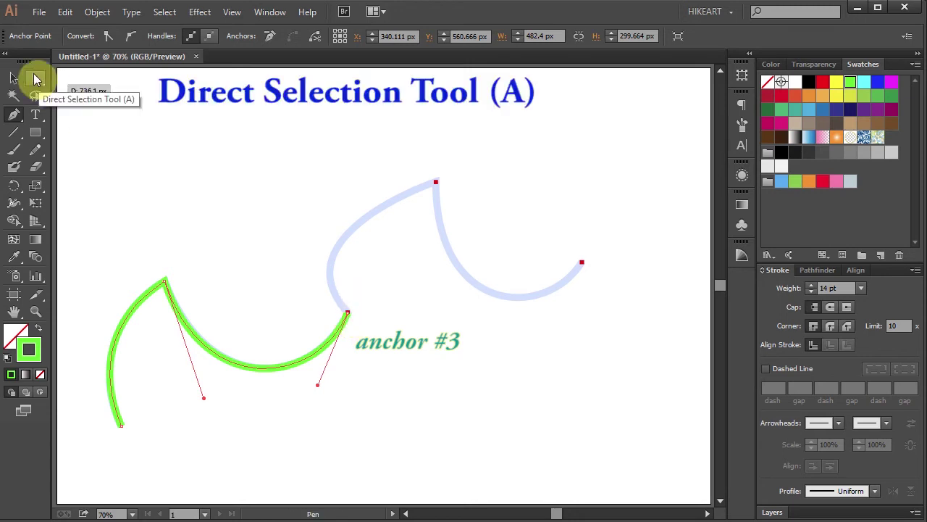
{"action": "left_click", "coordinate": [37, 78]}
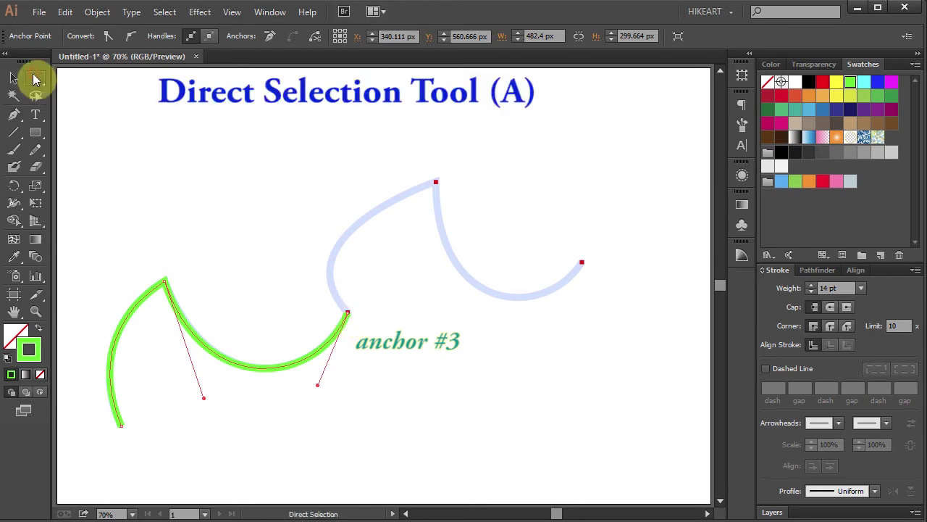
{"action": "left_click_drag", "start_coordinate": [293, 288], "coordinate": [374, 326]}
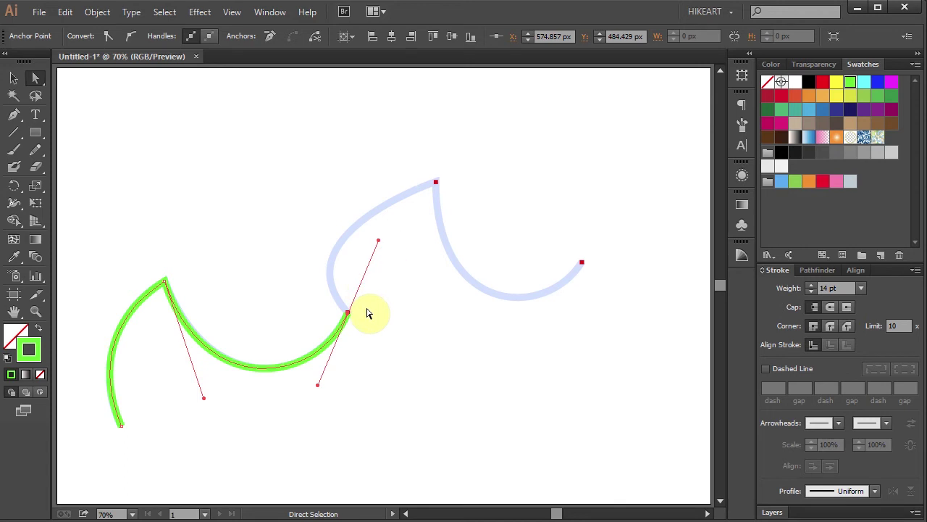
Drop anchor #3's outgoing handle, drag anchor #4 at the peak, and click anchor #5.
{"action": "key", "text": "p"}
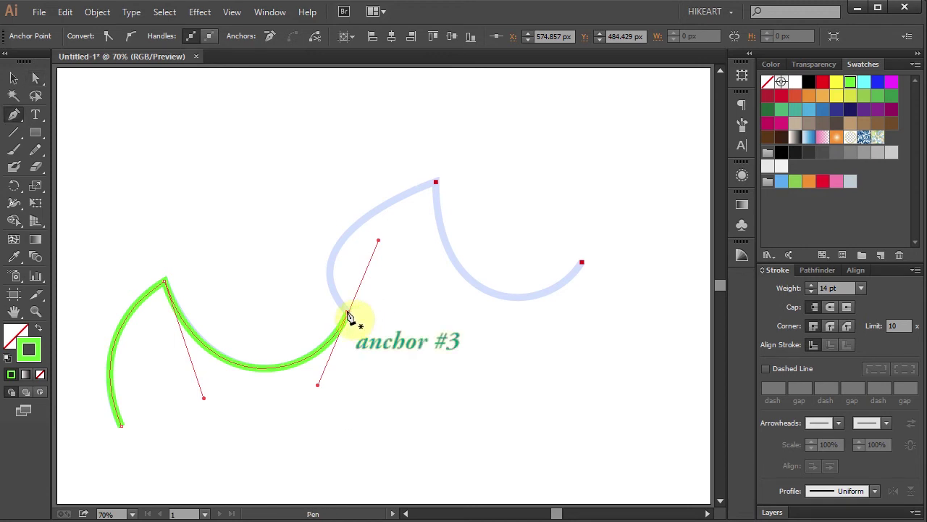
{"action": "left_click", "coordinate": [348, 314]}
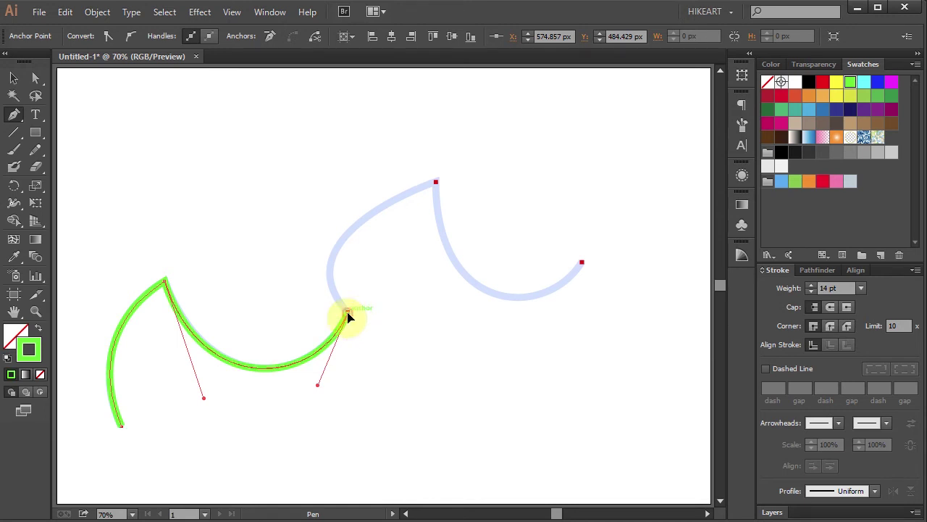
{"action": "left_click", "coordinate": [435, 183]}
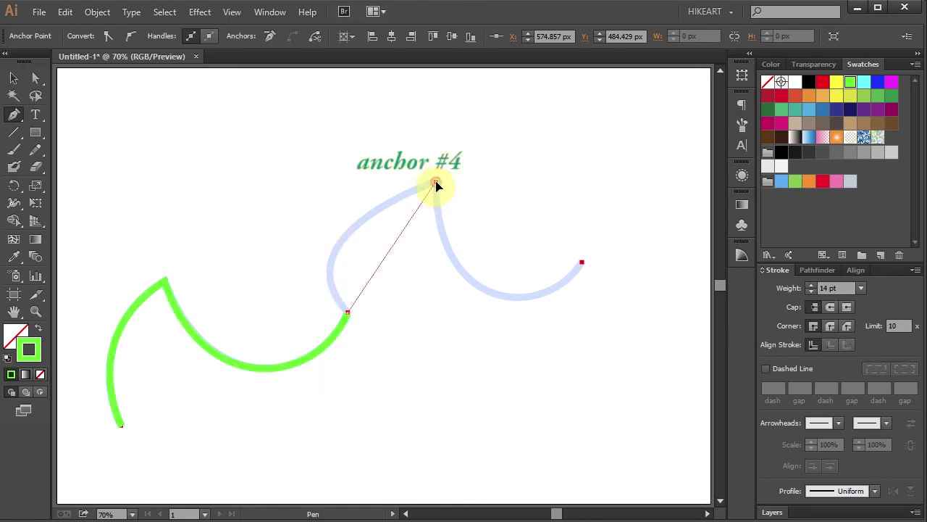
{"action": "left_click_drag", "start_coordinate": [436, 186], "coordinate": [605, 121]}
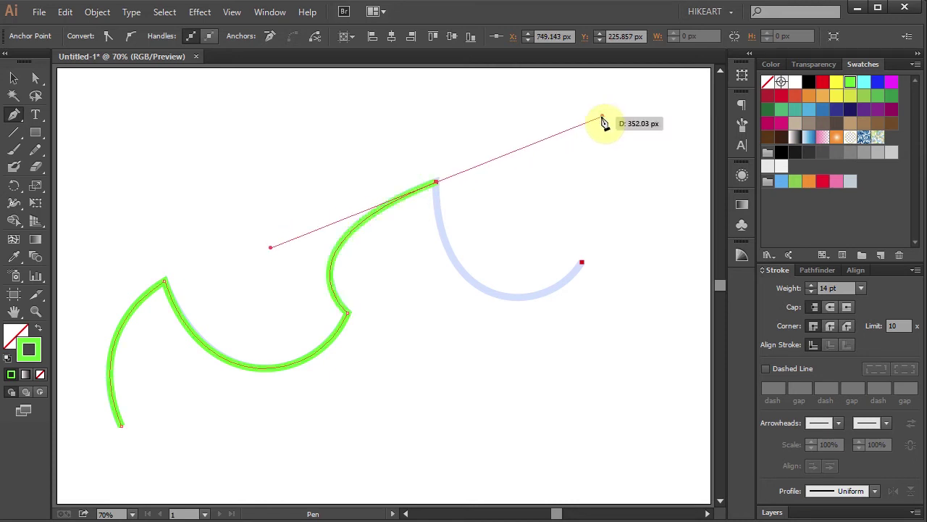
{"action": "left_click", "coordinate": [582, 262]}
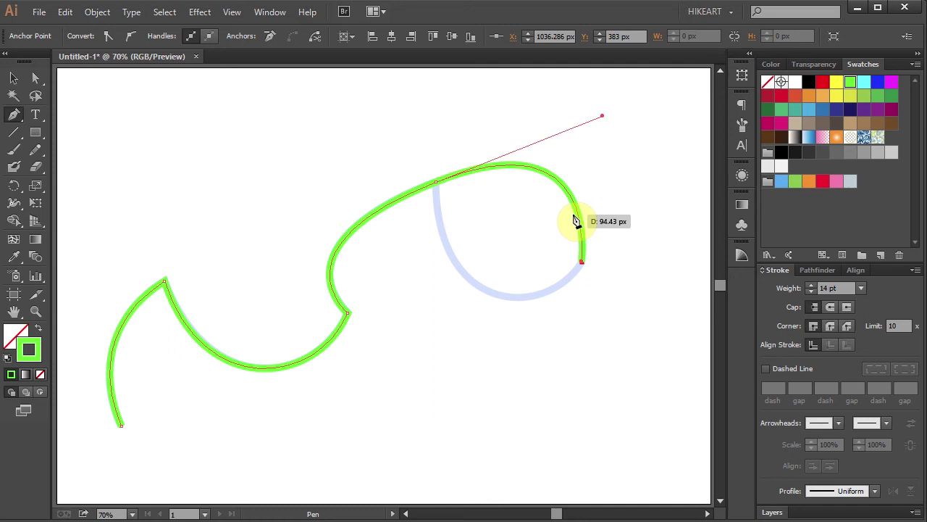
Undo the overshoot, make the peak anchor a corner, and drag anchor #5 along the last trough.
{"action": "key", "text": "ctrl+z"}
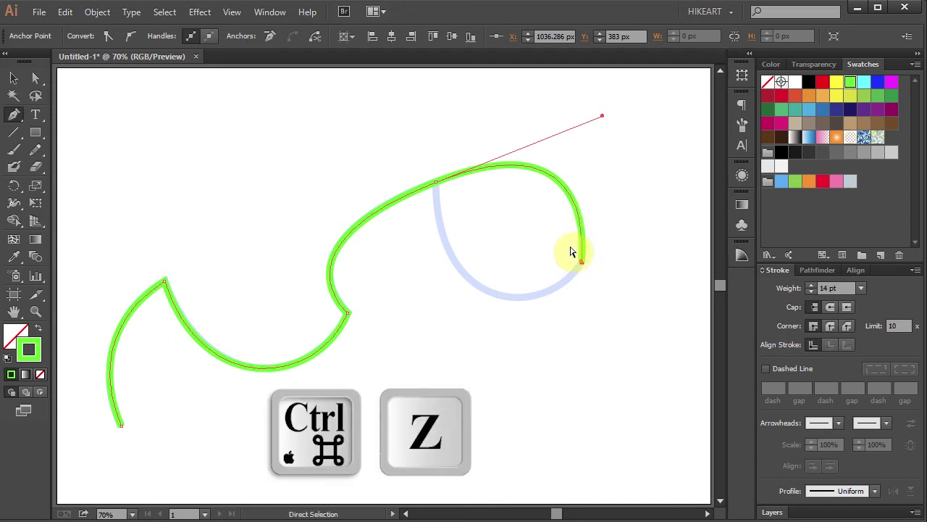
{"action": "key", "text": "alt"}
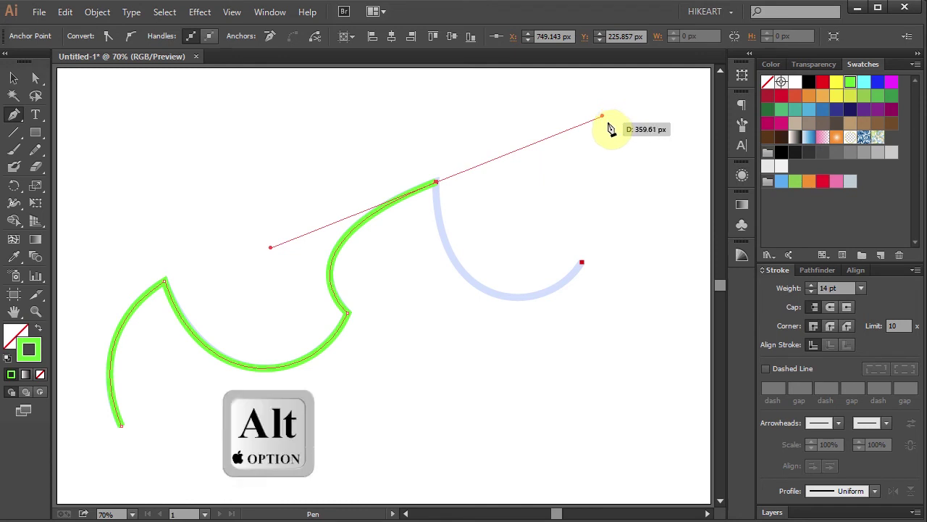
{"action": "left_click_drag", "start_coordinate": [601, 117], "coordinate": [586, 133]}
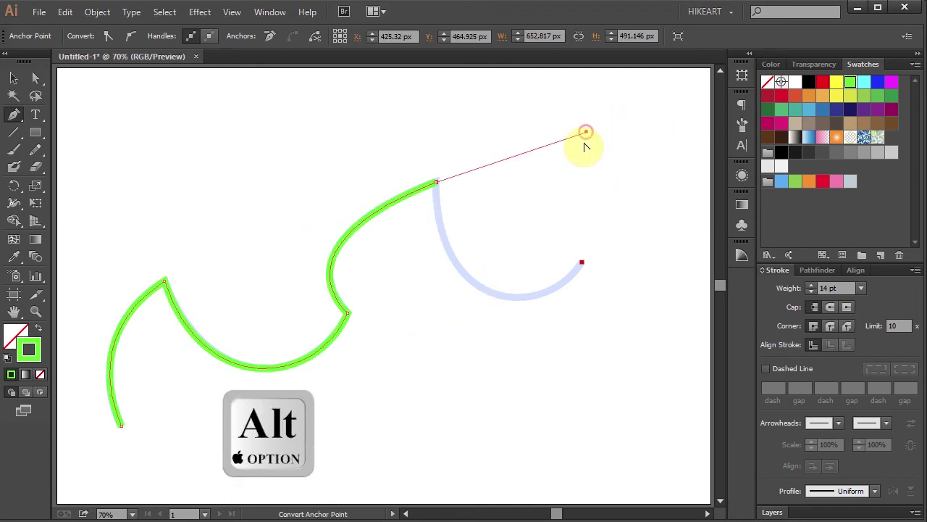
{"action": "left_click", "coordinate": [436, 183], "text": "alt"}
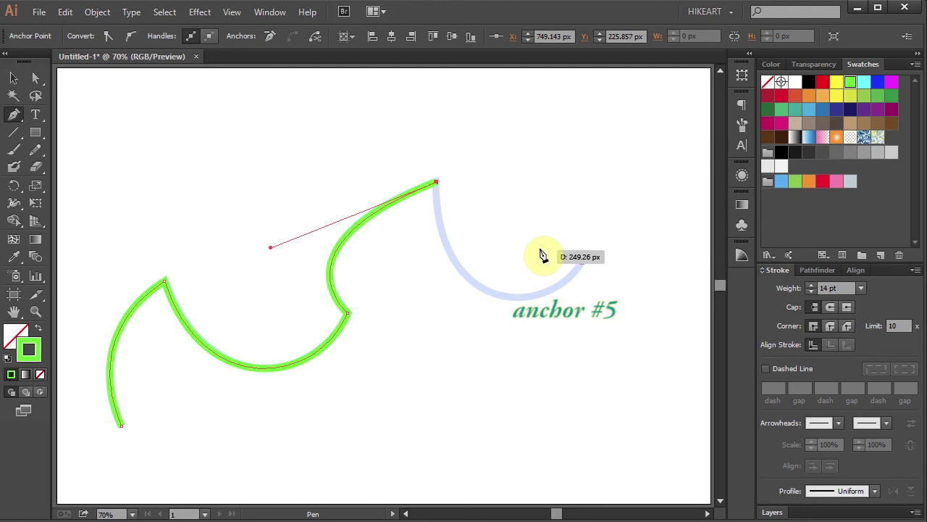
{"action": "left_click", "coordinate": [581, 265]}
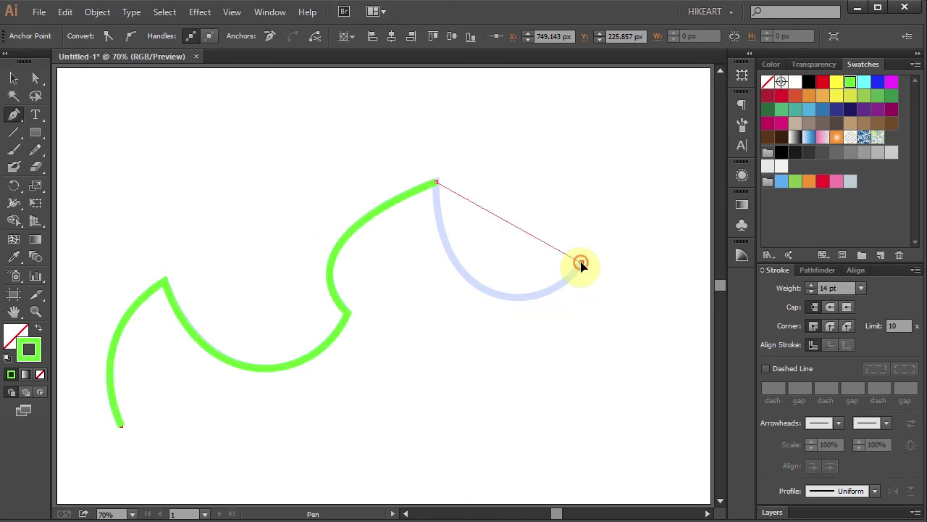
{"action": "mouse_move", "coordinate": [583, 265]}
{"action": "left_mouse_down"}
{"action": "mouse_move", "coordinate": [673, 151]}
{"action": "mouse_move", "coordinate": [700, 157]}
{"action": "mouse_move", "coordinate": [688, 160]}
{"action": "mouse_move", "coordinate": [681, 186]}
{"action": "mouse_move", "coordinate": [700, 199]}
{"action": "mouse_move", "coordinate": [640, 203]}
{"action": "mouse_move", "coordinate": [656, 147]}
{"action": "mouse_move", "coordinate": [673, 139]}
{"action": "mouse_move", "coordinate": [650, 124]}
{"action": "mouse_move", "coordinate": [696, 128]}
{"action": "mouse_move", "coordinate": [659, 165]}
{"action": "mouse_move", "coordinate": [678, 147]}
{"action": "mouse_move", "coordinate": [667, 153]}
{"action": "left_mouse_up"}
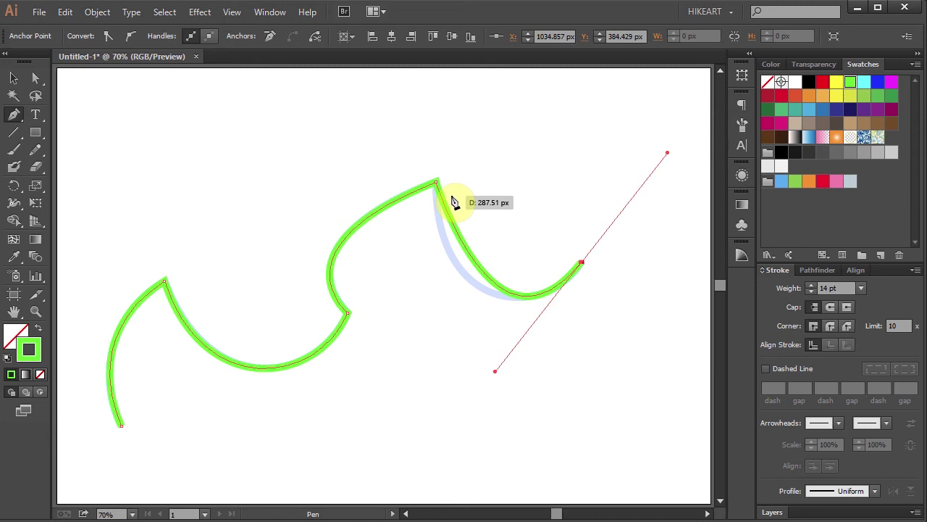
Use the Convert Anchor Point tool to give the peak anchor symmetric smooth handles.
{"action": "left_click_drag", "start_coordinate": [14, 114], "coordinate": [116, 167]}
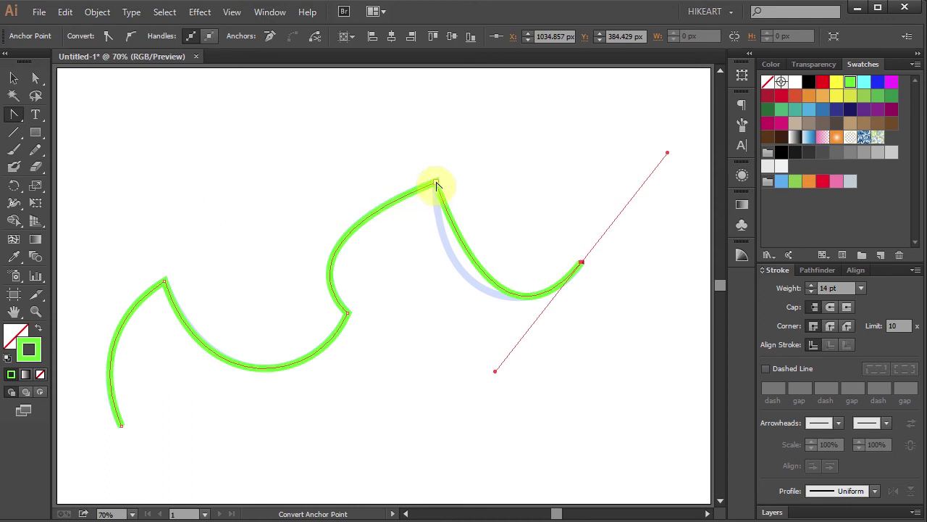
{"action": "left_click_drag", "start_coordinate": [436, 183], "coordinate": [472, 182]}
With Direct Selection, independently extend the peak's left handle to follow the template curve.
{"action": "left_click", "coordinate": [36, 77]}
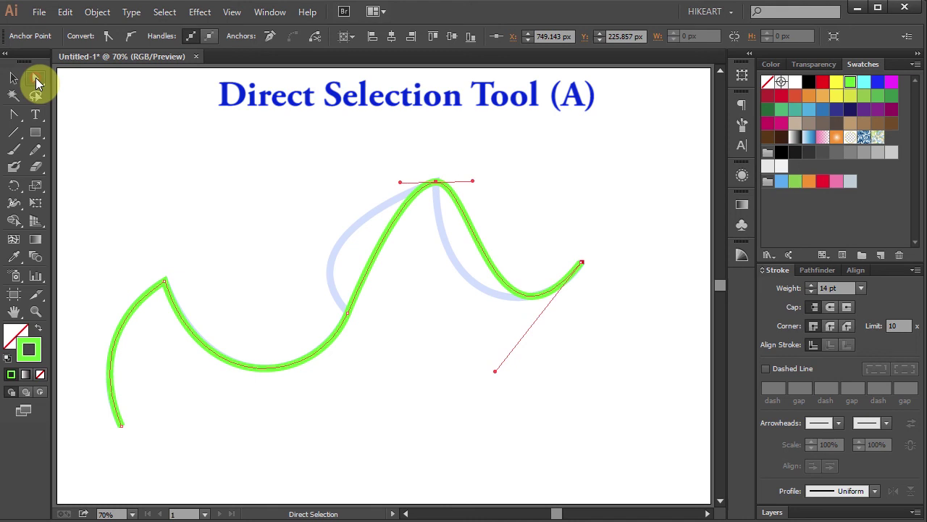
{"action": "left_click_drag", "start_coordinate": [36, 78], "coordinate": [36, 78]}
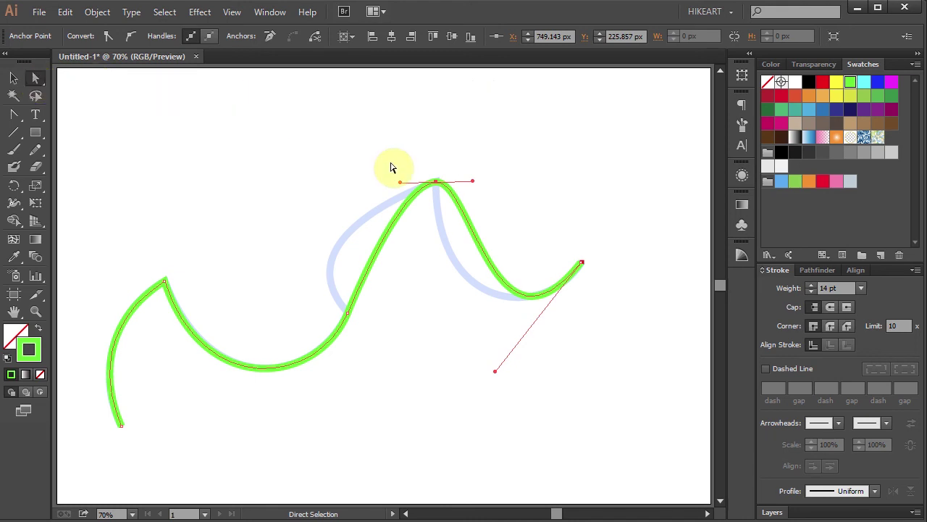
{"action": "key", "text": "alt"}
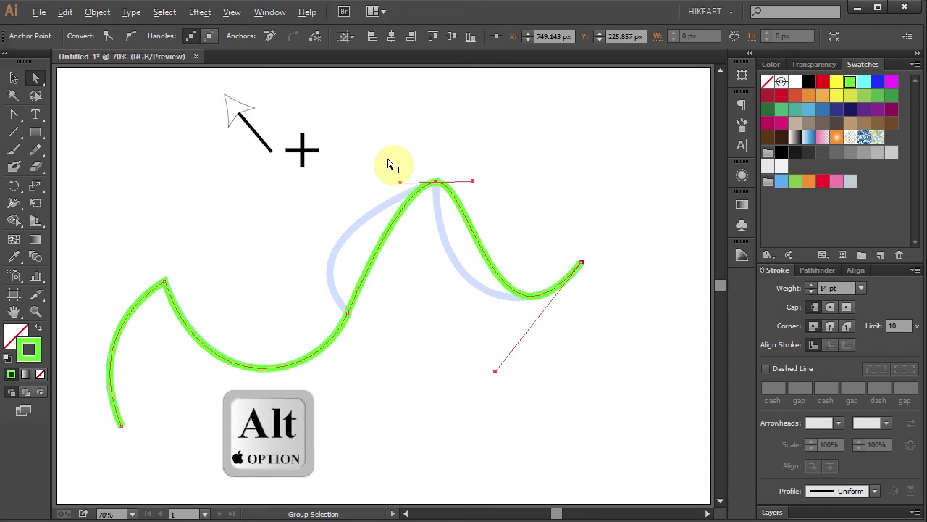
{"action": "left_click_drag", "start_coordinate": [400, 181], "coordinate": [401, 182]}
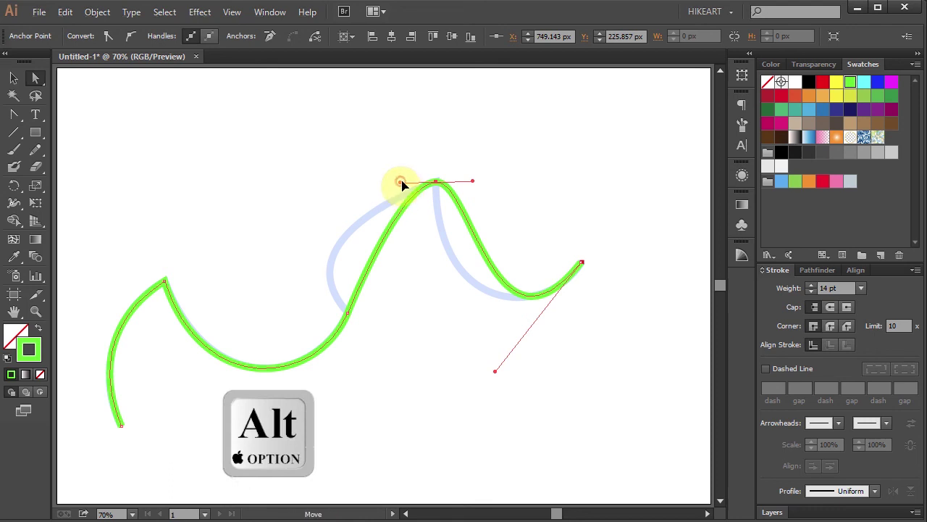
{"action": "left_click_drag", "start_coordinate": [402, 184], "coordinate": [273, 245]}
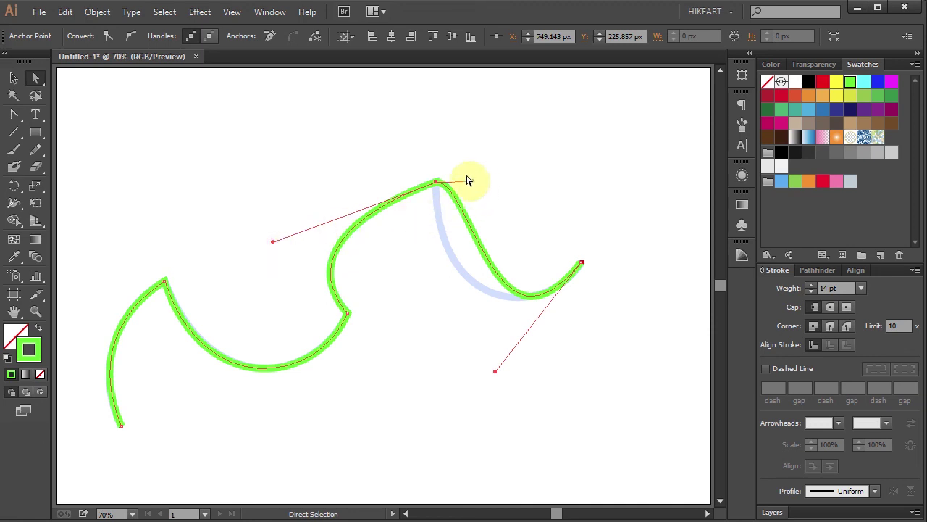
Pull the peak's right handle down into a sharp corner and fit the last anchor's handle to the trough.
{"action": "key", "text": "alt"}
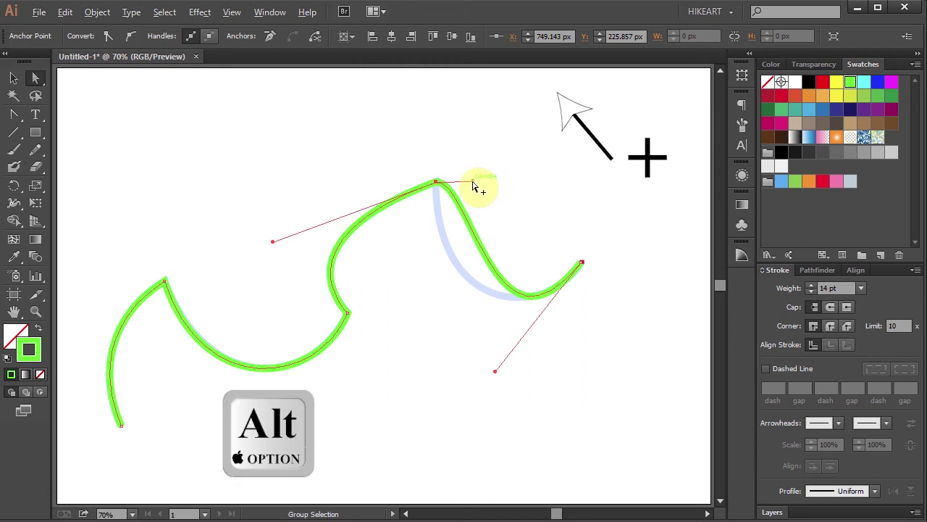
{"action": "left_click_drag", "start_coordinate": [472, 186], "coordinate": [434, 265]}
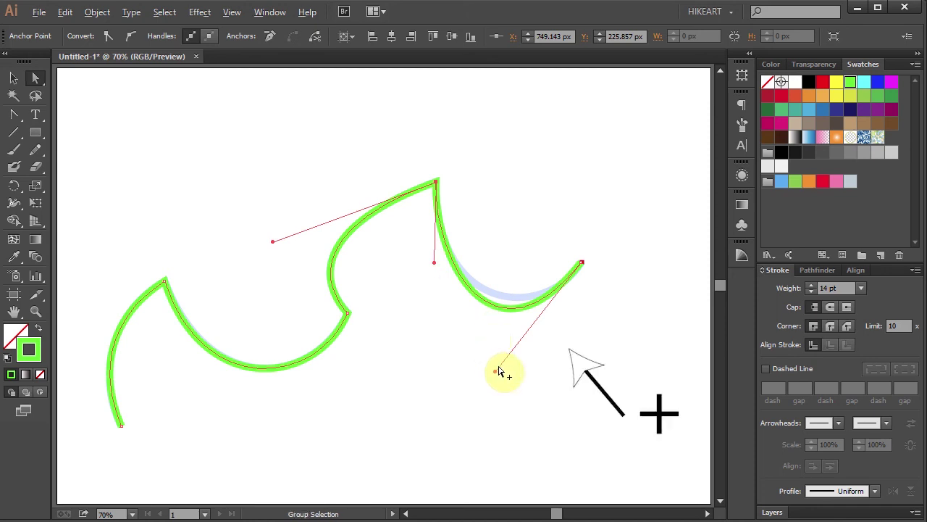
{"action": "key", "text": "alt"}
{"action": "left_click_drag", "start_coordinate": [496, 372], "coordinate": [505, 348]}
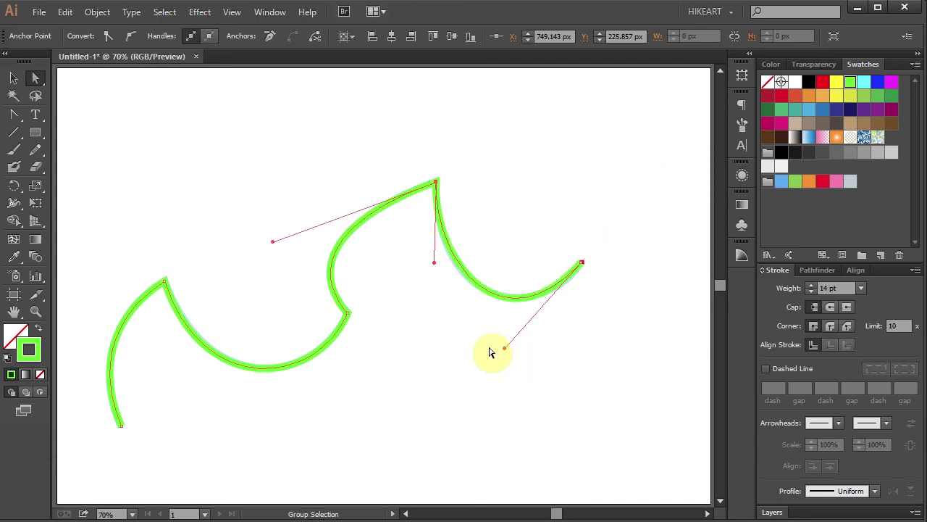
Nudge the peak's lower handle slightly left so the final curve hugs the template.
{"action": "left_click_drag", "start_coordinate": [435, 269], "coordinate": [431, 264]}
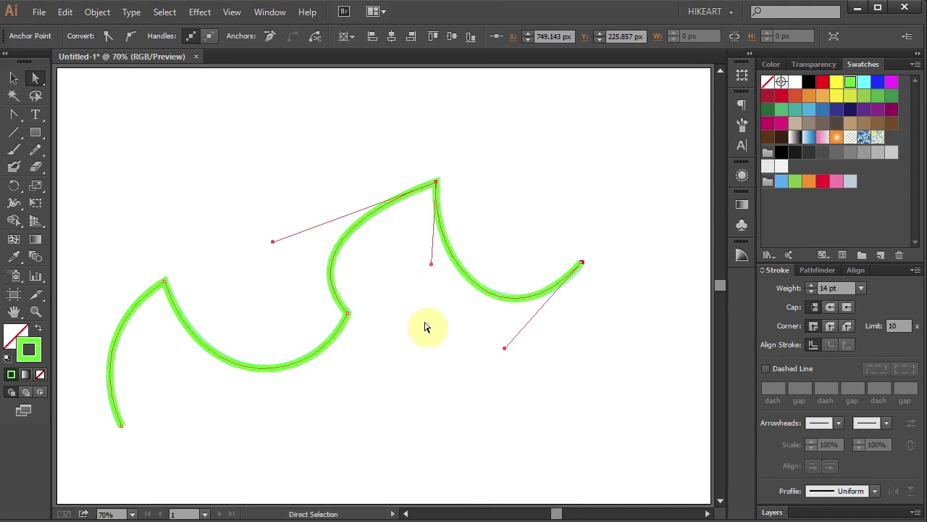